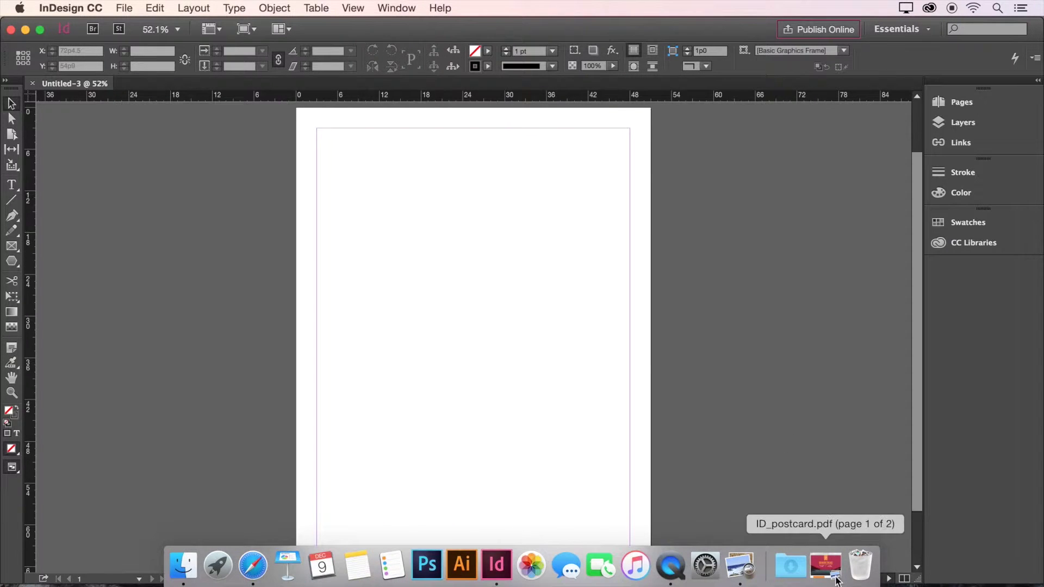
Step: Page through both pages of ID_postcard.pdf in Preview, then close it
left_click(837, 580)
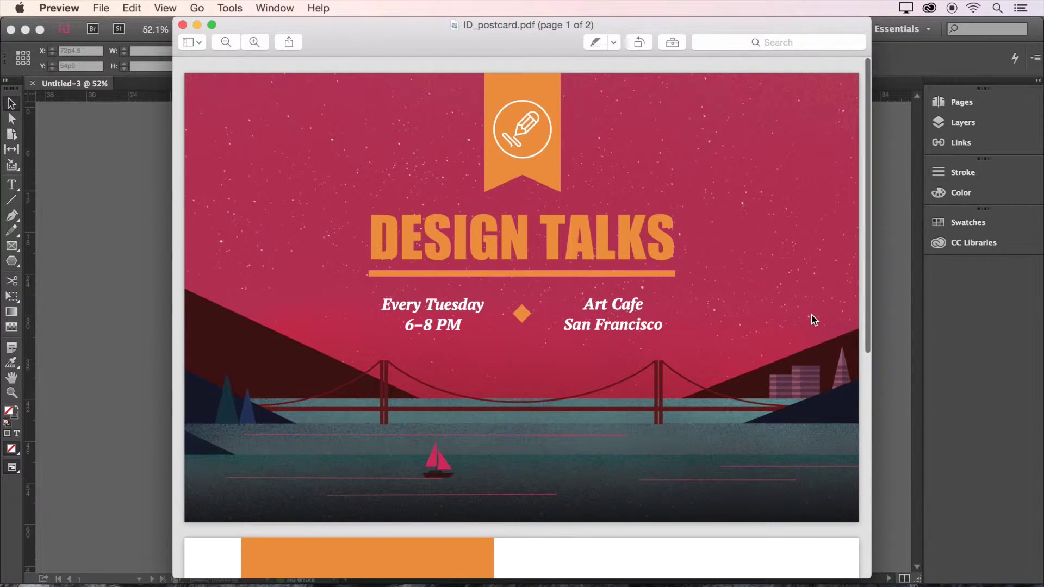
scroll(814, 320, "down", 5)
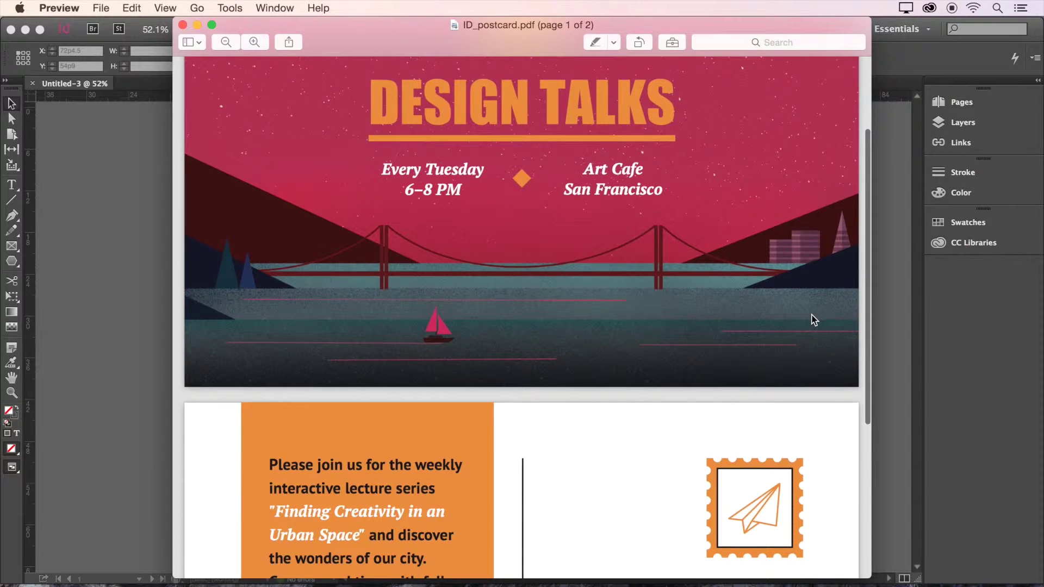
scroll(814, 319, "down", 7)
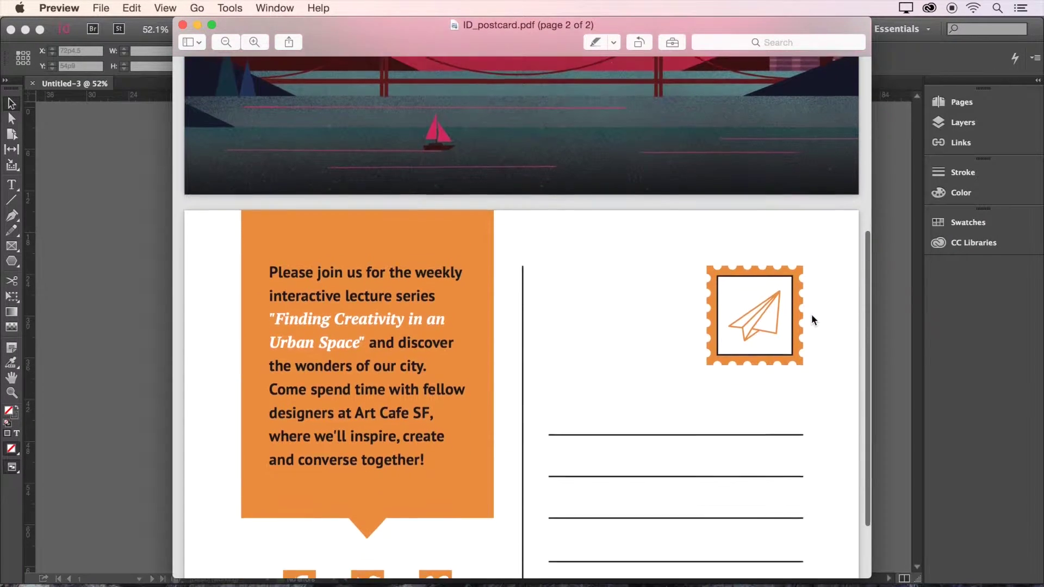
scroll(811, 320, "down", 4)
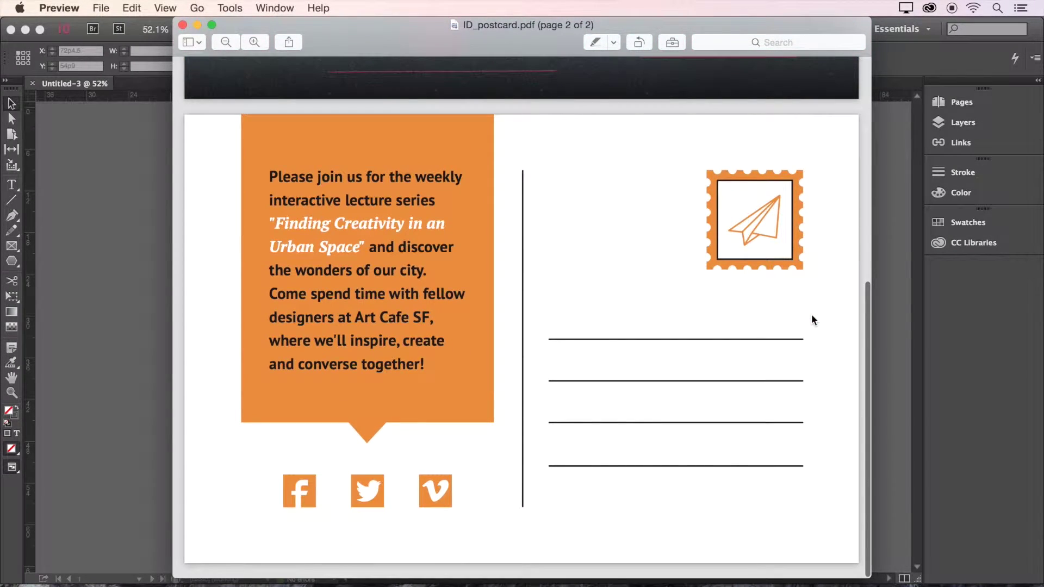
left_click(184, 25)
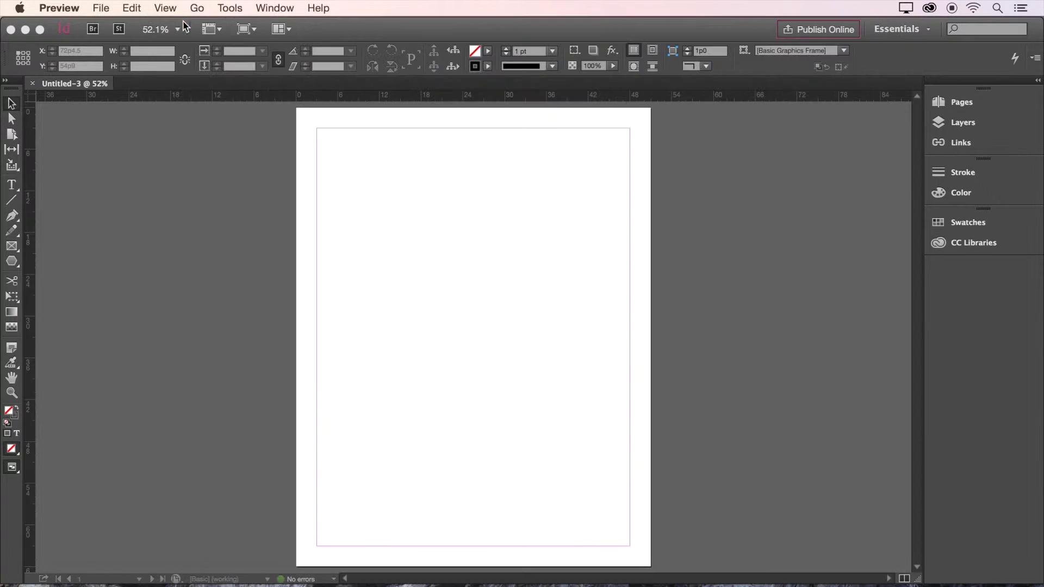
left_click(356, 25)
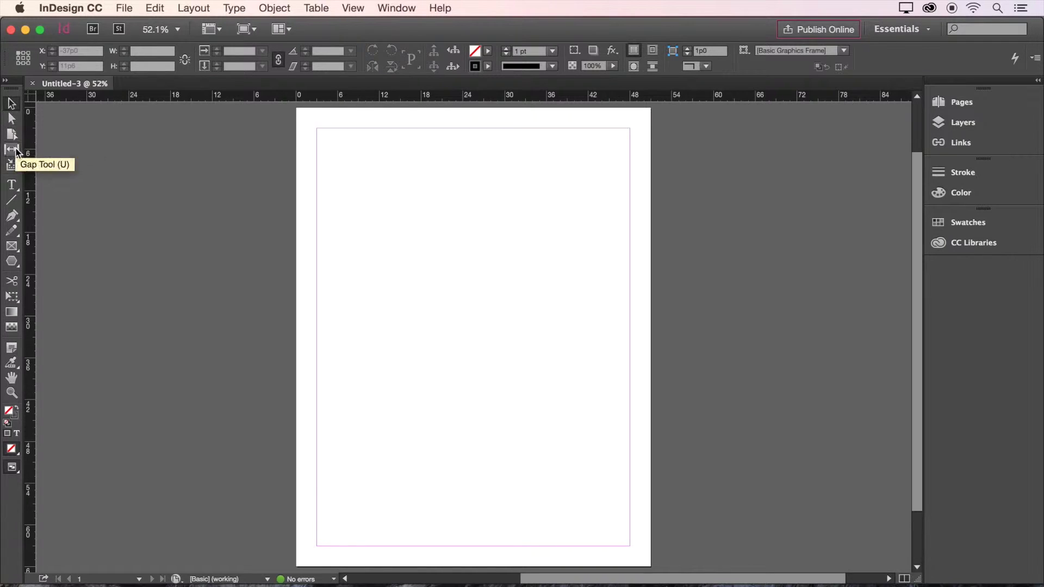
left_click(12, 185)
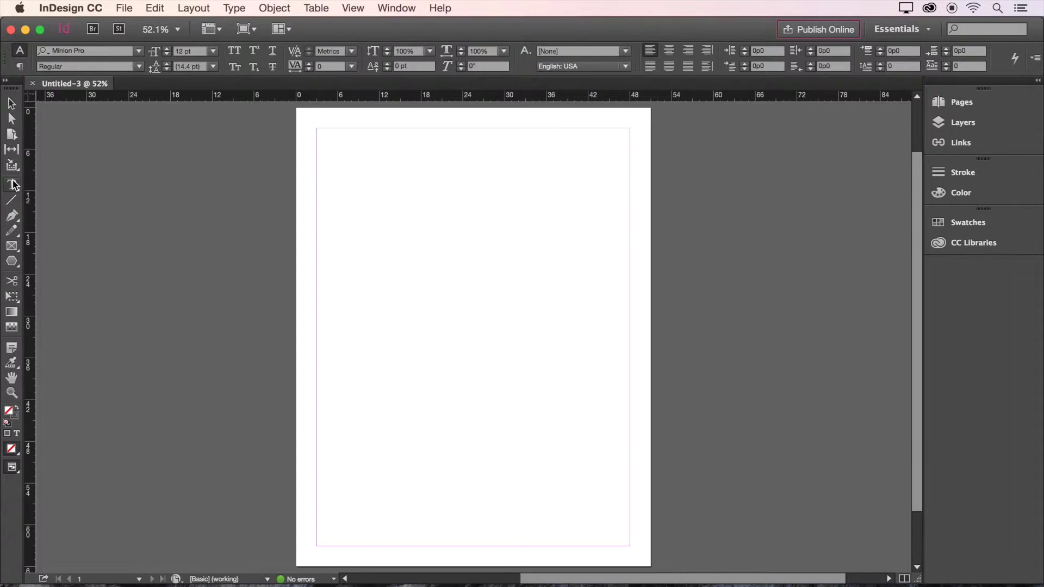
left_click(13, 216)
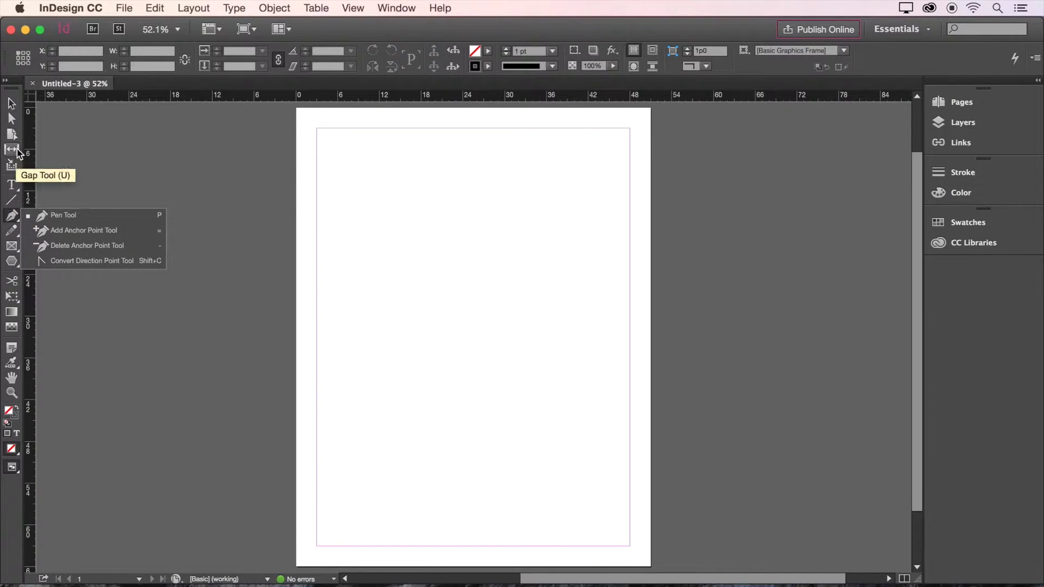
left_click(16, 82)
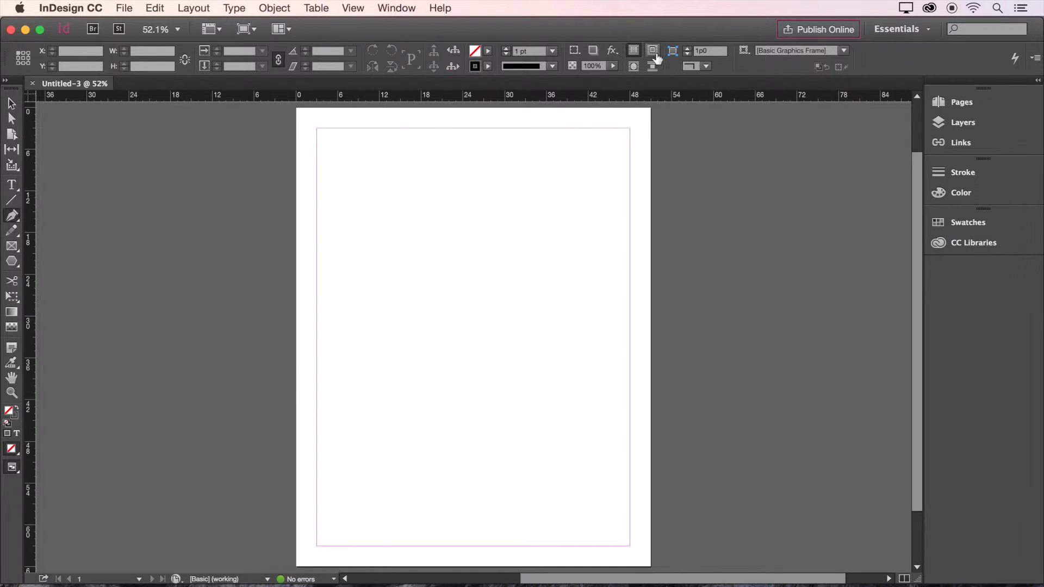
left_click(277, 59)
left_click(11, 185)
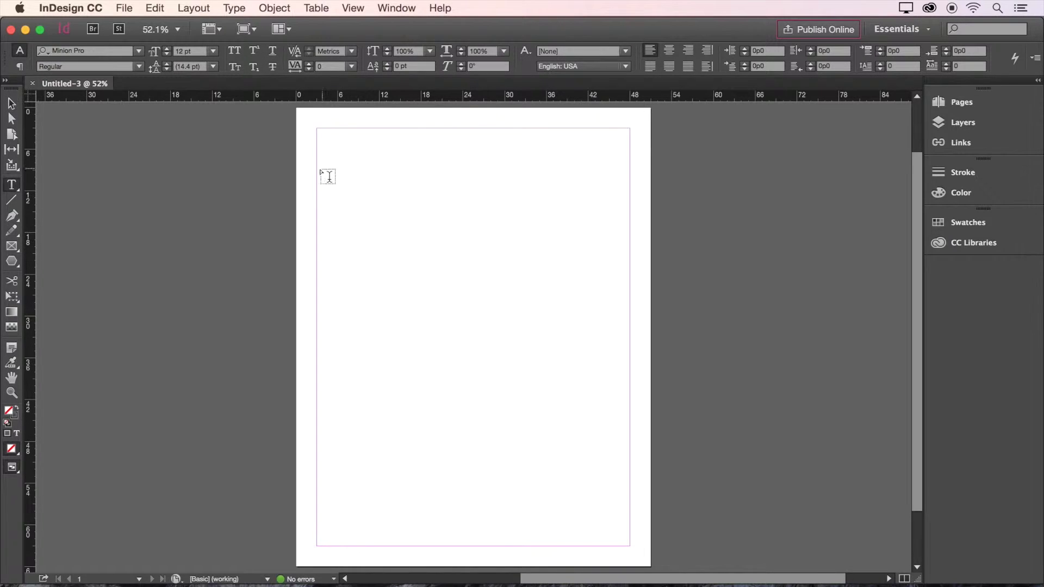
left_click(11, 248)
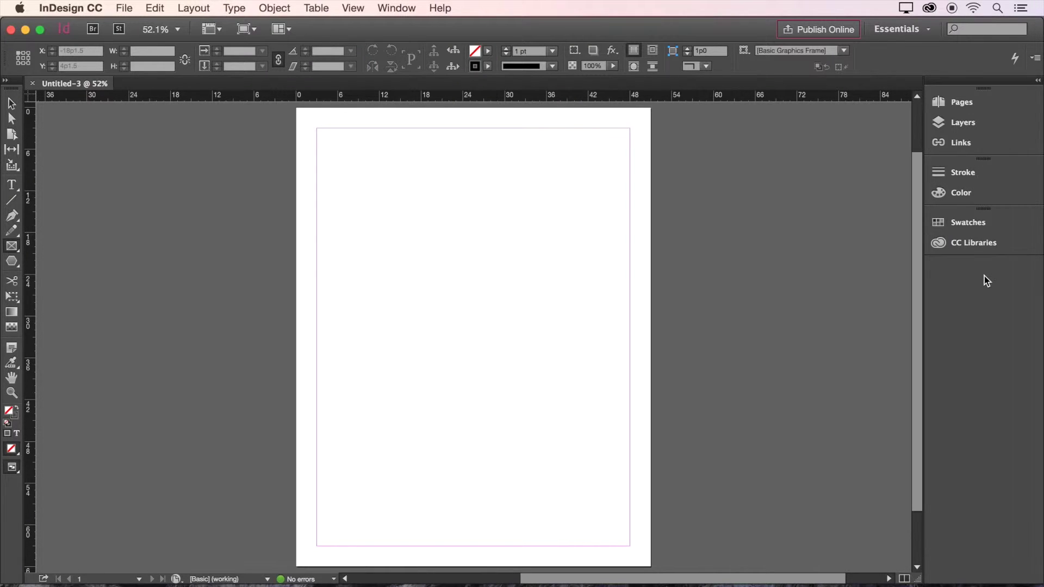
left_click(926, 31)
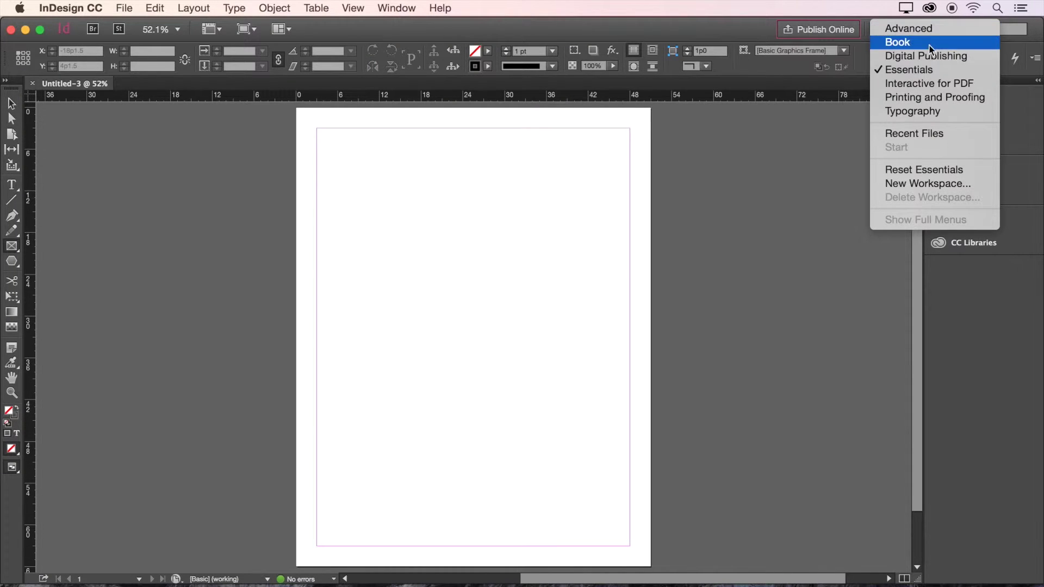
Step: Reset the Essentials workspace to its defaults and collapse the CC Libraries panel
left_click(962, 171)
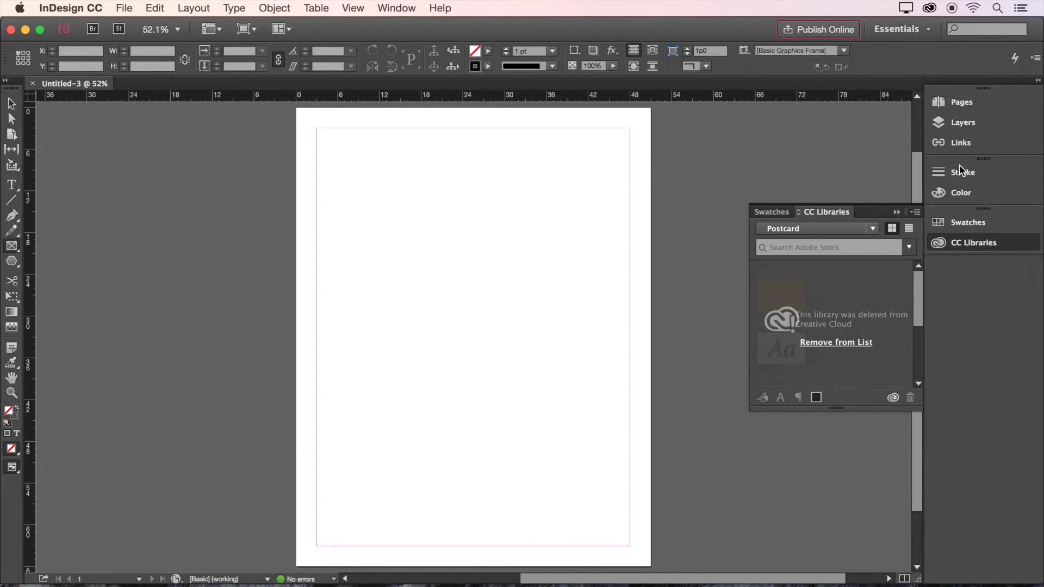
left_click(963, 239)
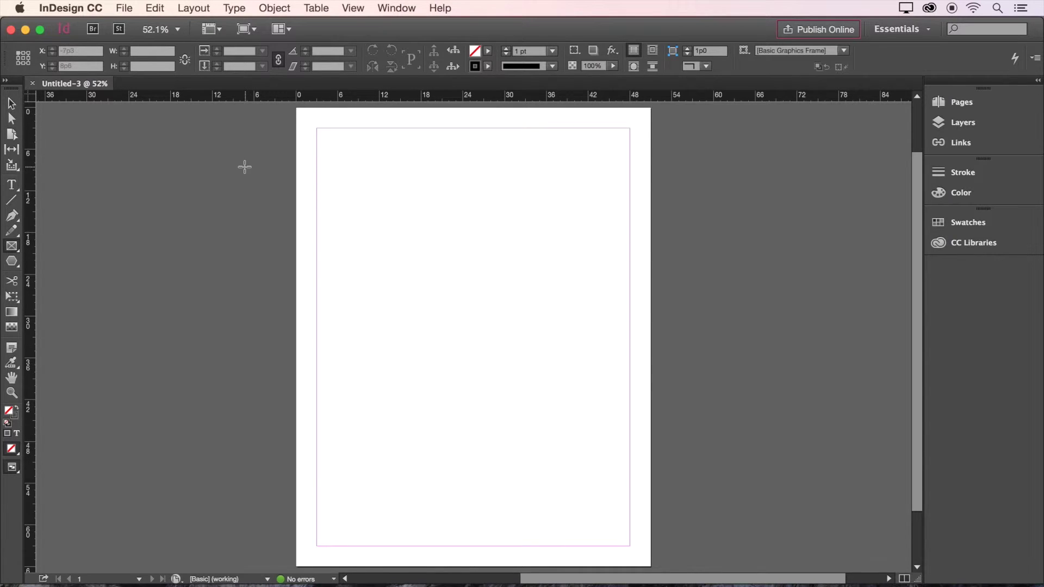
left_click(85, 7)
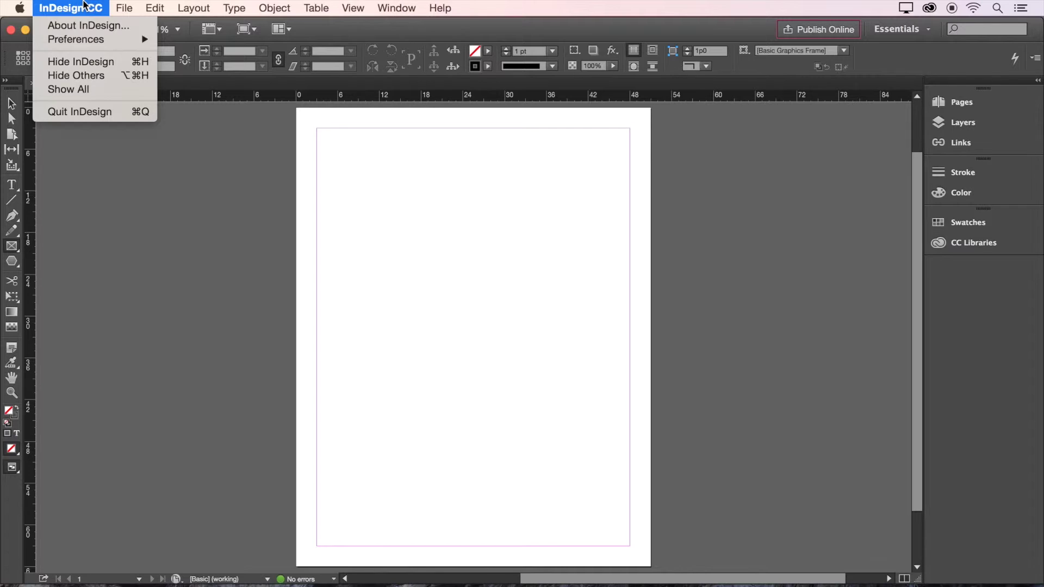
Step: Set horizontal and vertical ruler units to Inches, then close Untitled-3 without saving
mouse_move(86, 38)
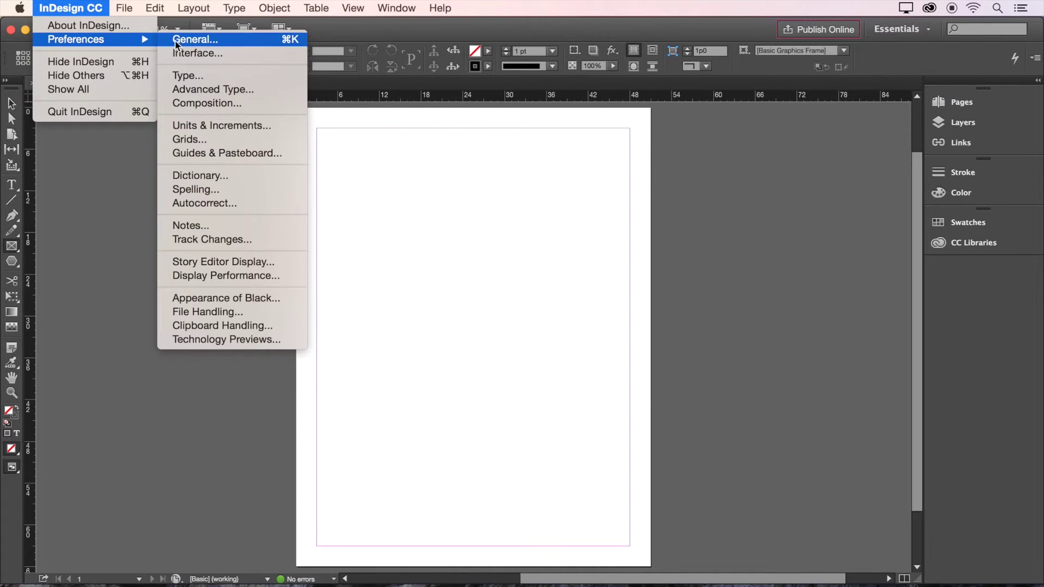
left_click(234, 125)
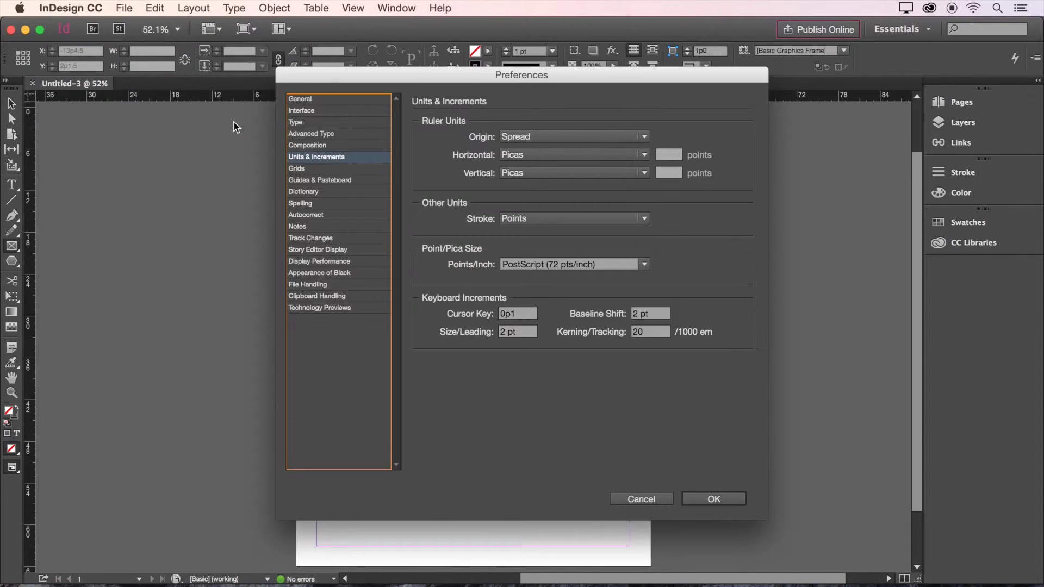
left_click(521, 154)
left_click(542, 198)
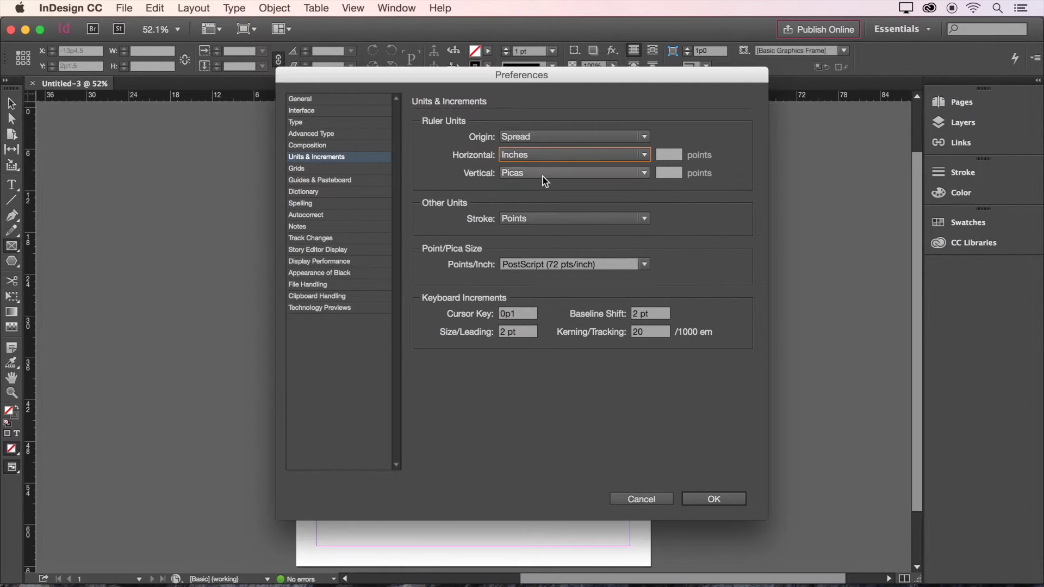
left_click(543, 175)
left_click(547, 217)
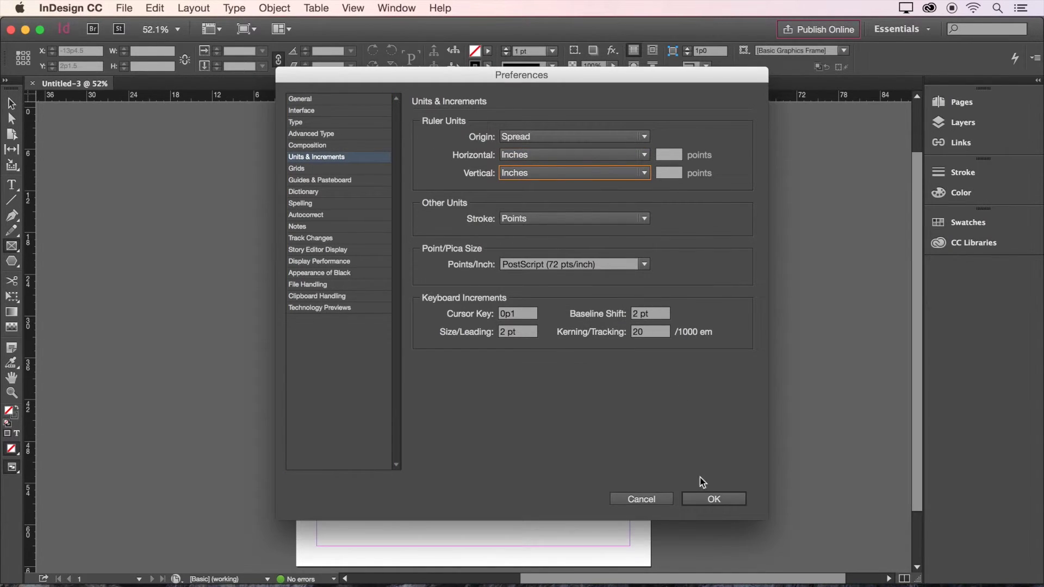
left_click(701, 497)
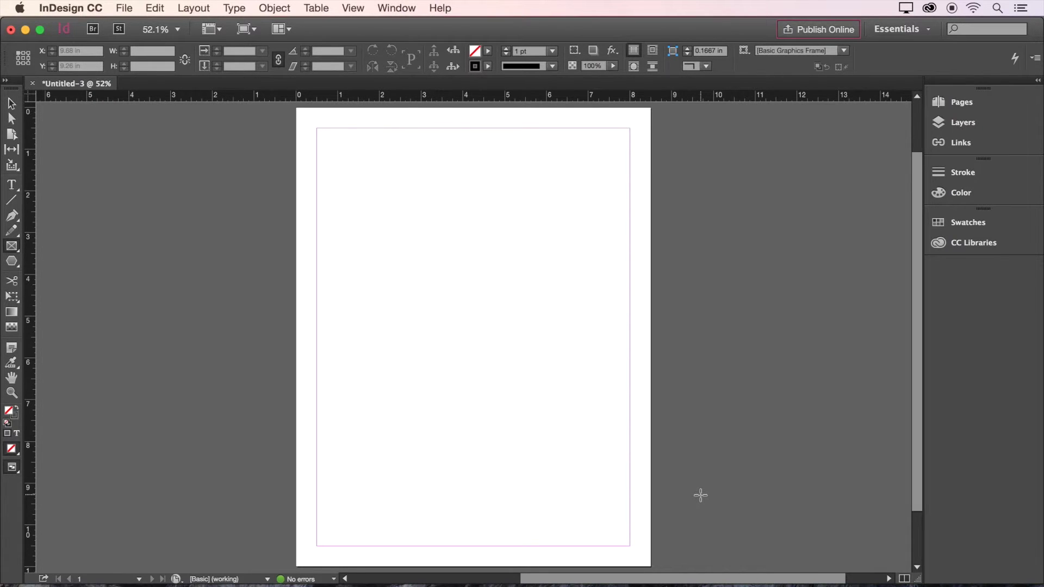
left_click(32, 84)
left_click(508, 328)
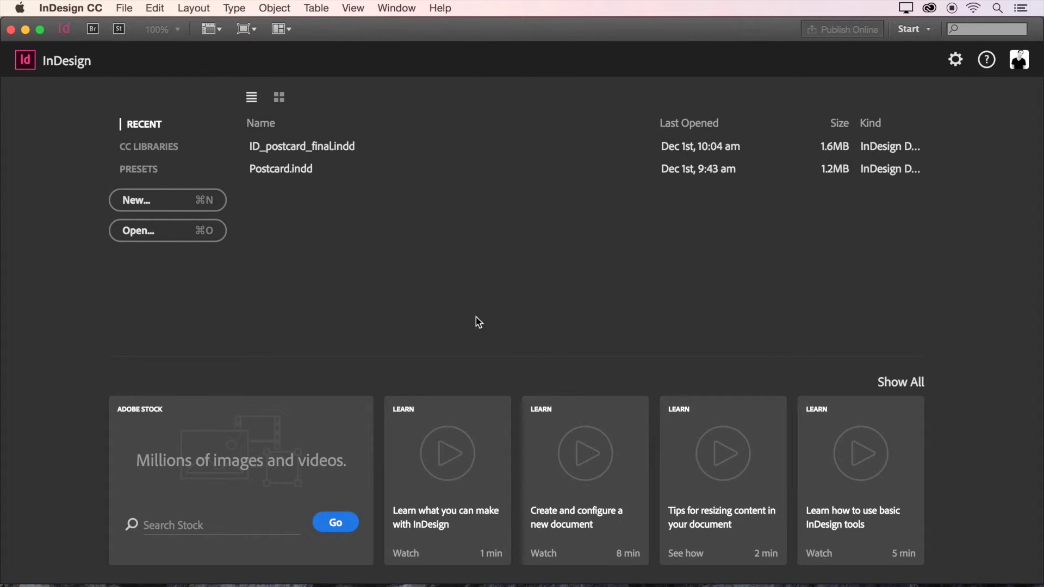
Step: Start a new document from the Start screen and view the intent options
left_click(163, 201)
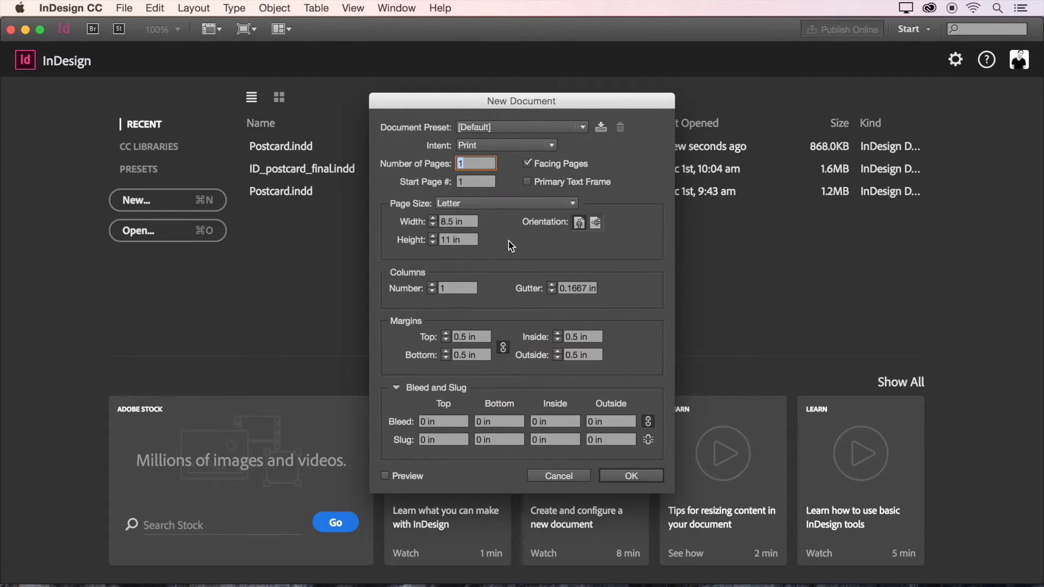
left_click(550, 146)
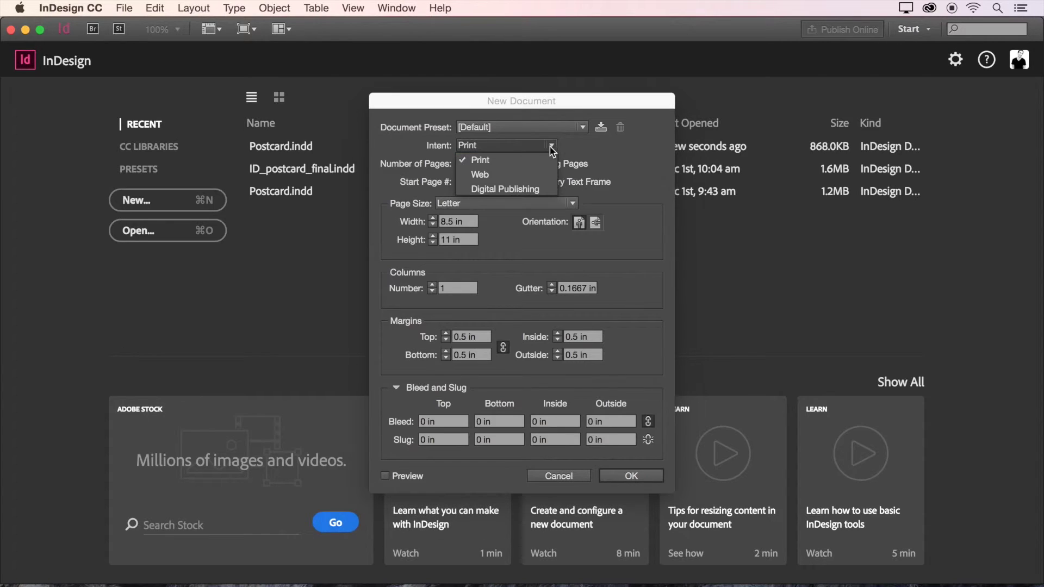
Step: Keep the Print intent, set 2 pages and turn off Facing Pages
left_click(506, 161)
left_click(477, 166)
type("2")
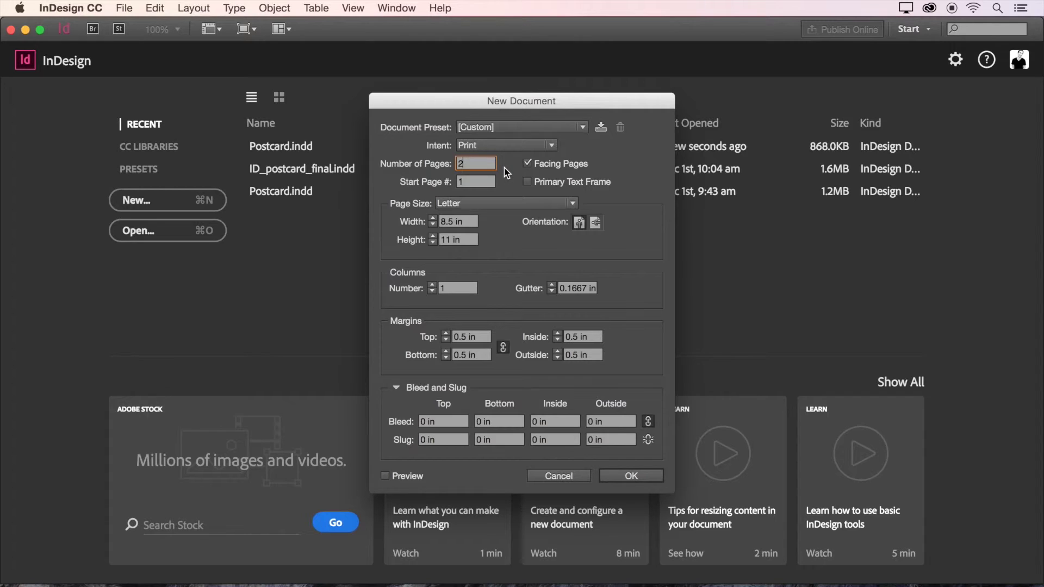
left_click(526, 164)
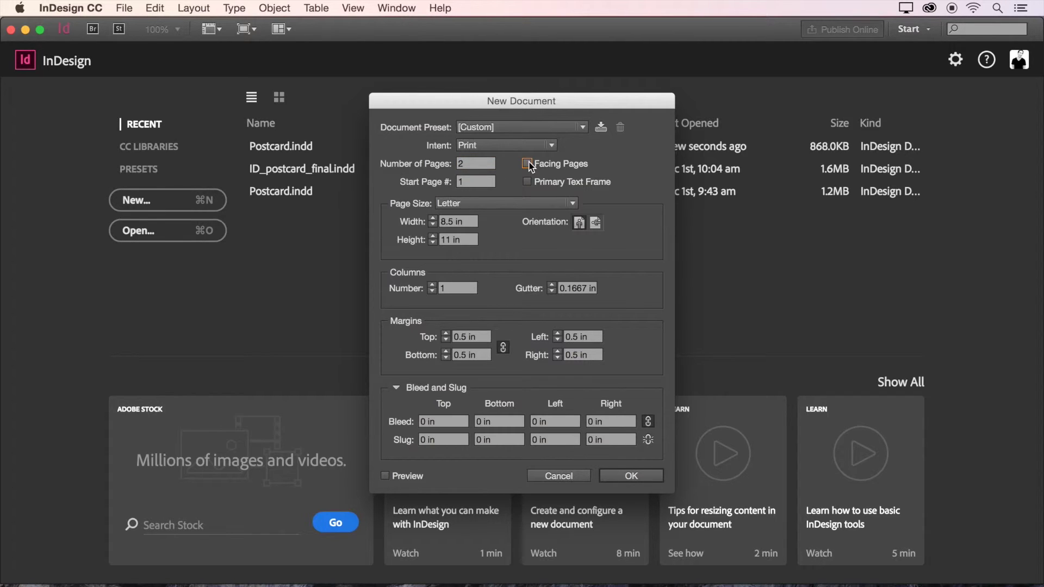
Step: Set the page size to 6 in wide by 4 in high
left_click(472, 221)
key("BackSpace")
key("BackSpace")
key("BackSpace")
key("BackSpace")
key("BackSpace")
key("BackSpace")
type("6")
key("Tab")
type("4in")
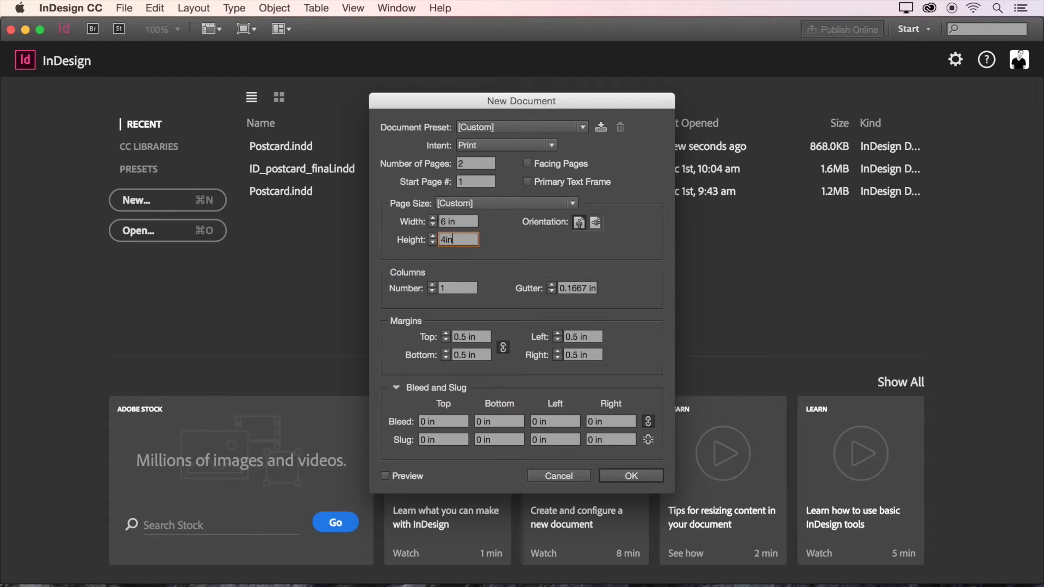
key("Tab")
key("Tab")
key("Tab")
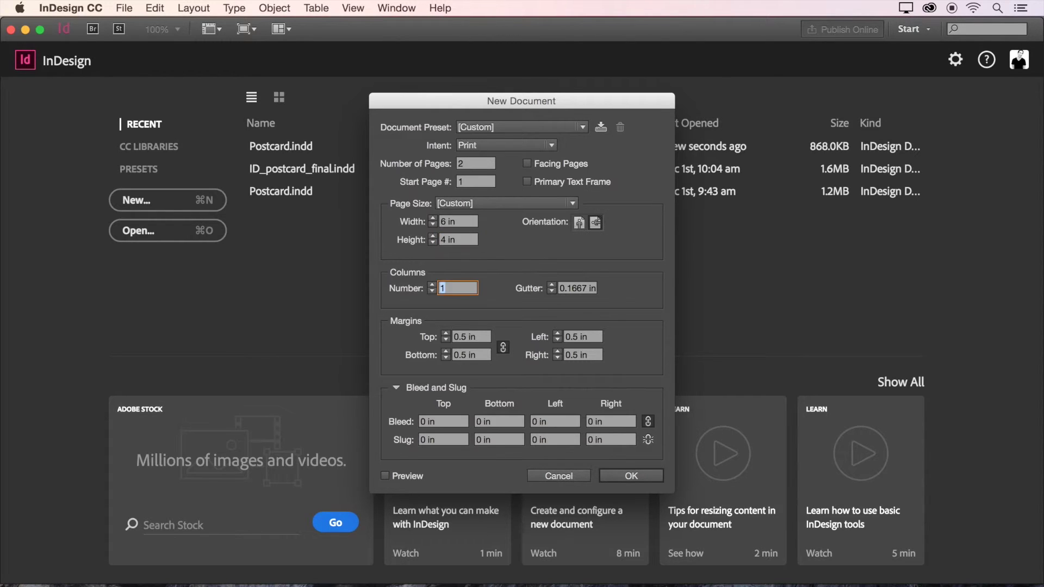
key("Tab")
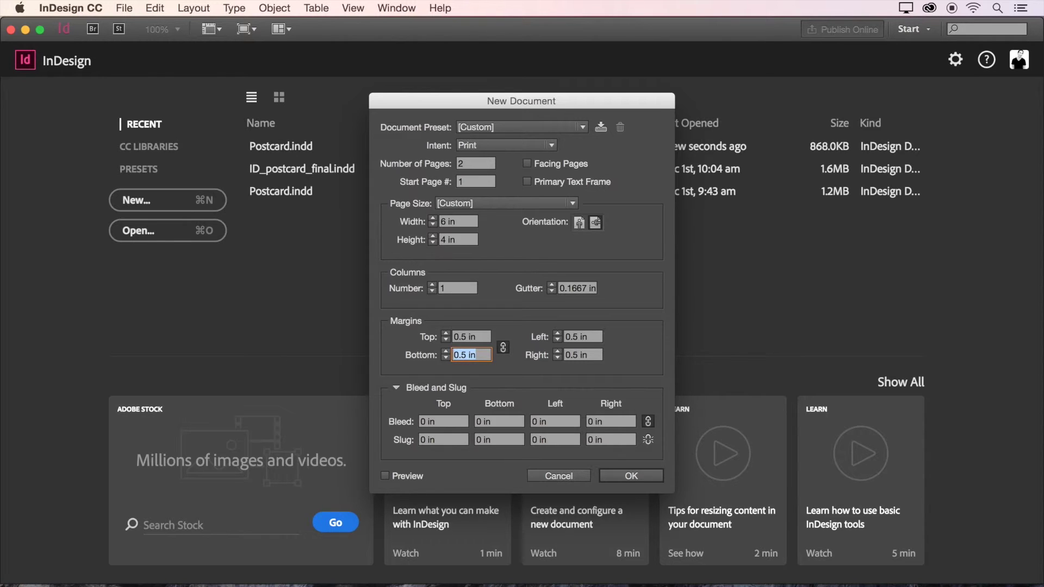
left_click(396, 388)
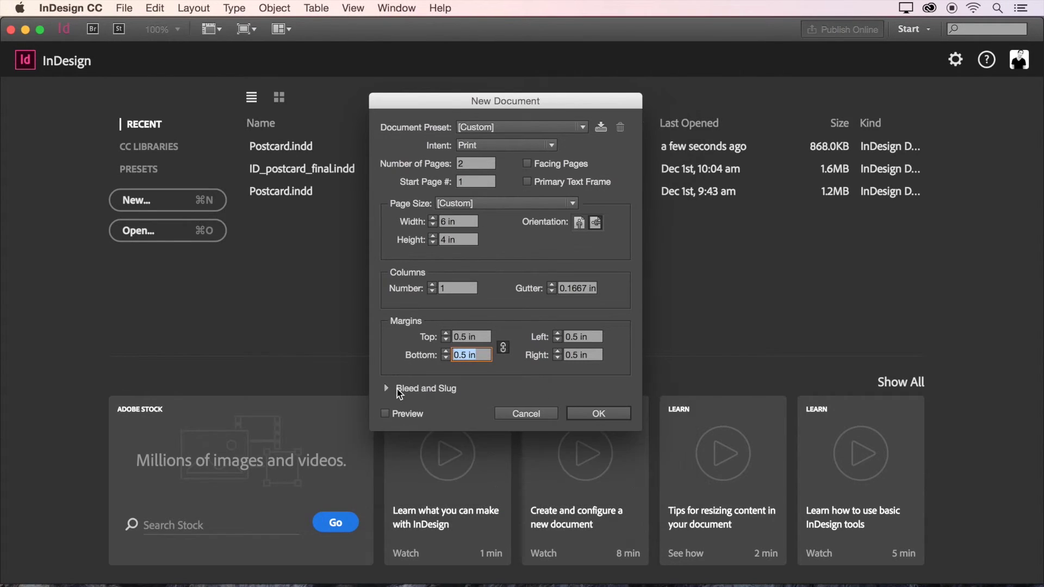
Step: Give the document a linked 0.125 in bleed on all sides and create it
left_click(386, 388)
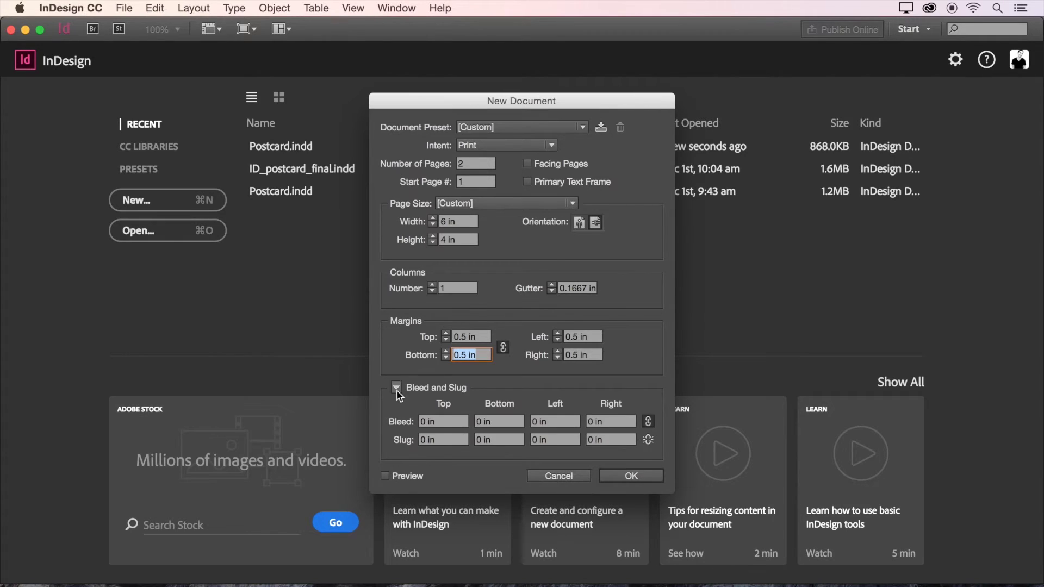
left_click(450, 423)
key("BackSpace")
key("BackSpace")
key("BackSpace")
key("BackSpace")
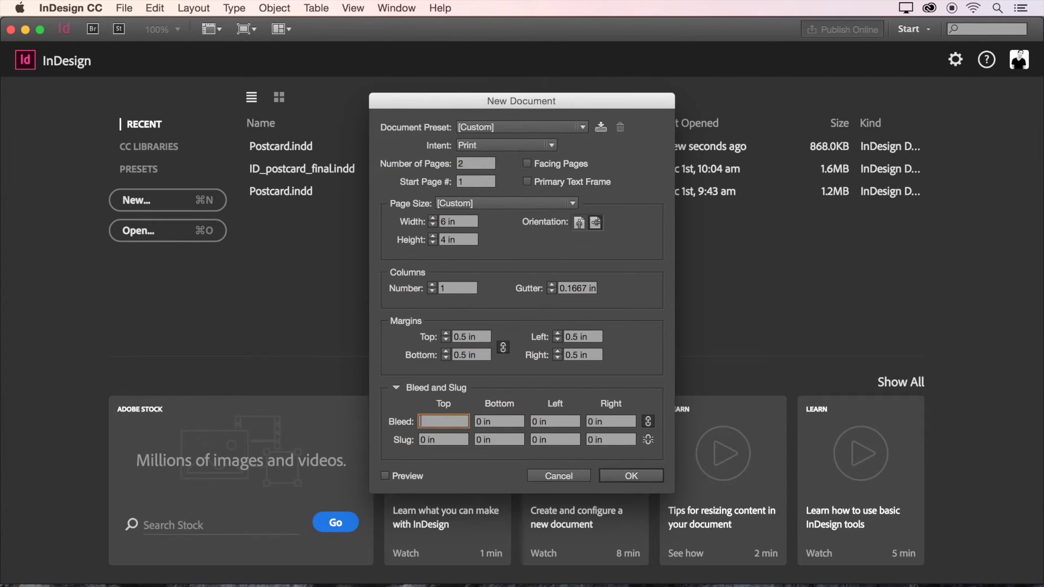
type("0.125")
left_click(497, 421)
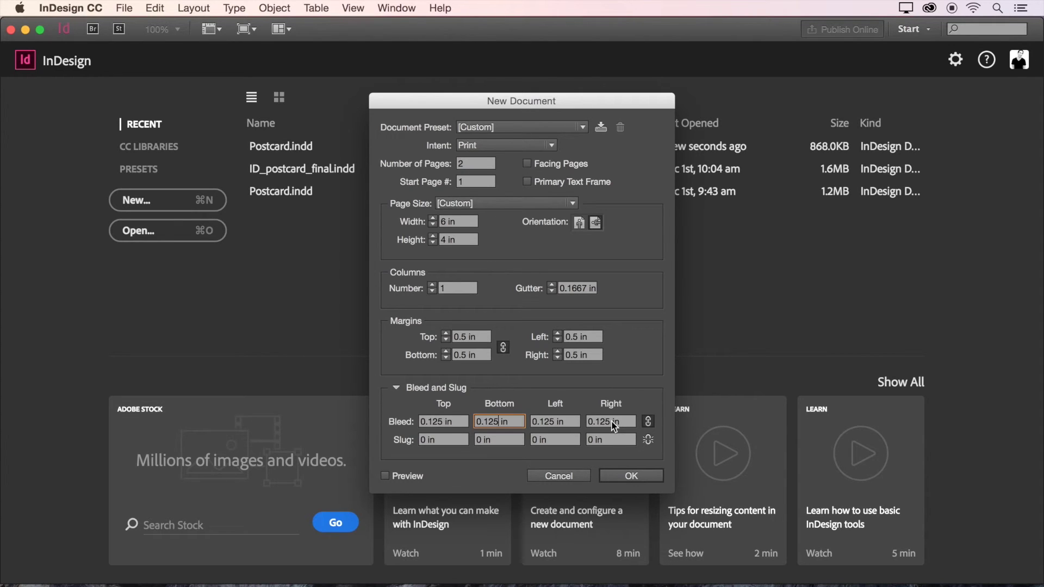
left_click(648, 422)
left_click(648, 422)
left_click(639, 474)
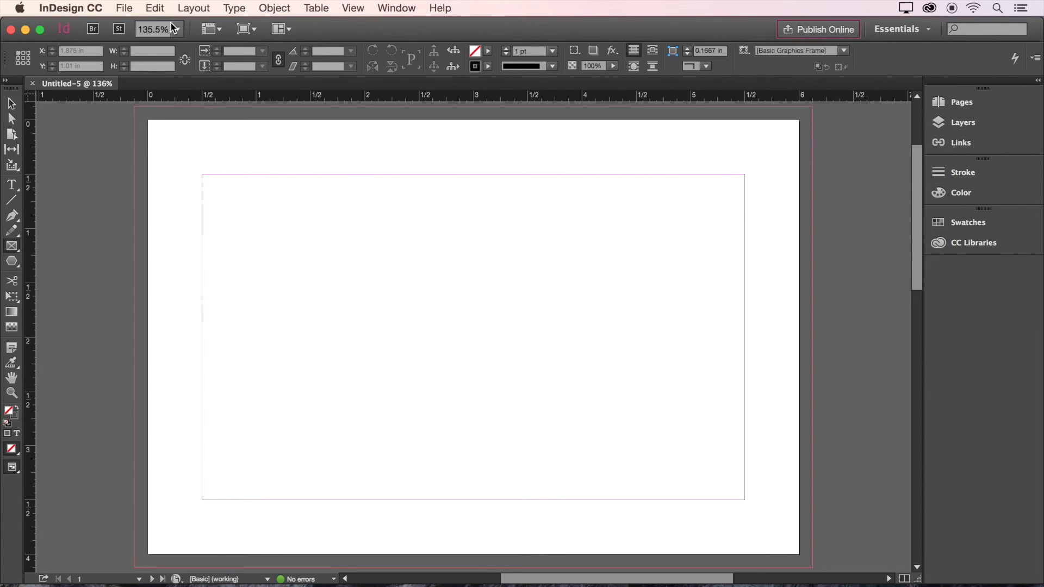
Step: Use Save As and enter Postcard as the file name
left_click(126, 7)
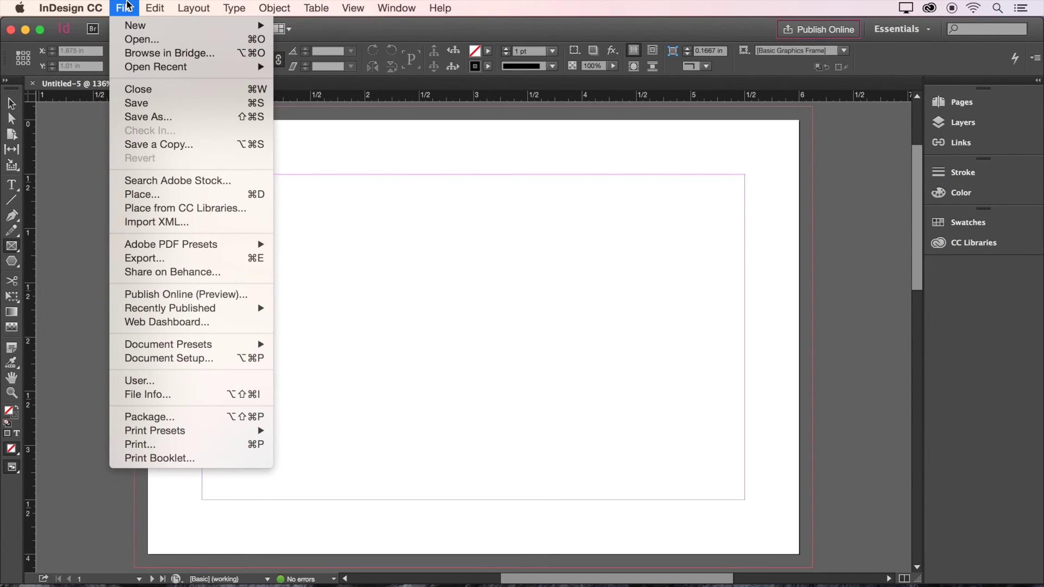
left_click(162, 115)
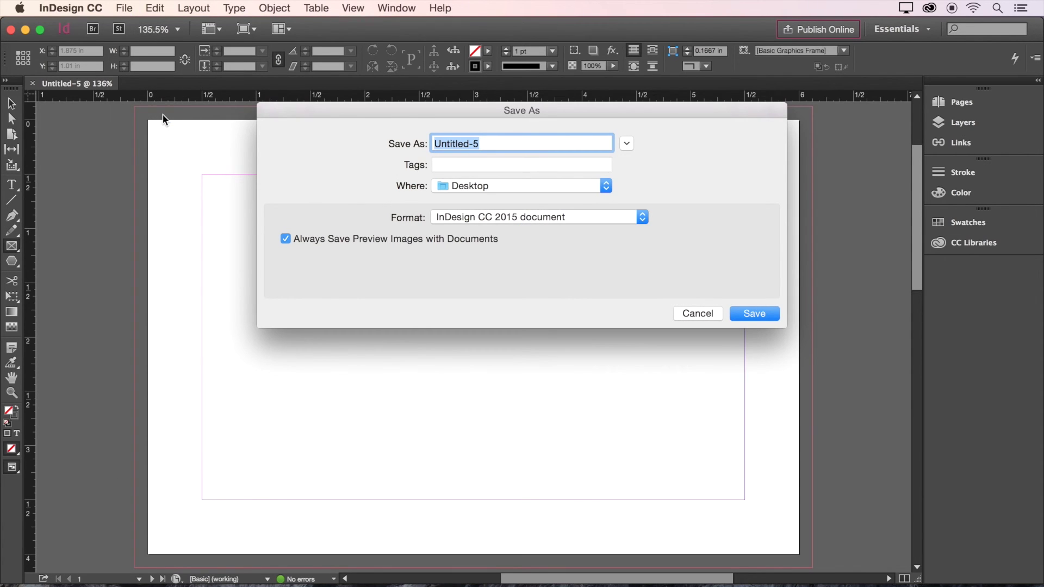
type("Postcard")
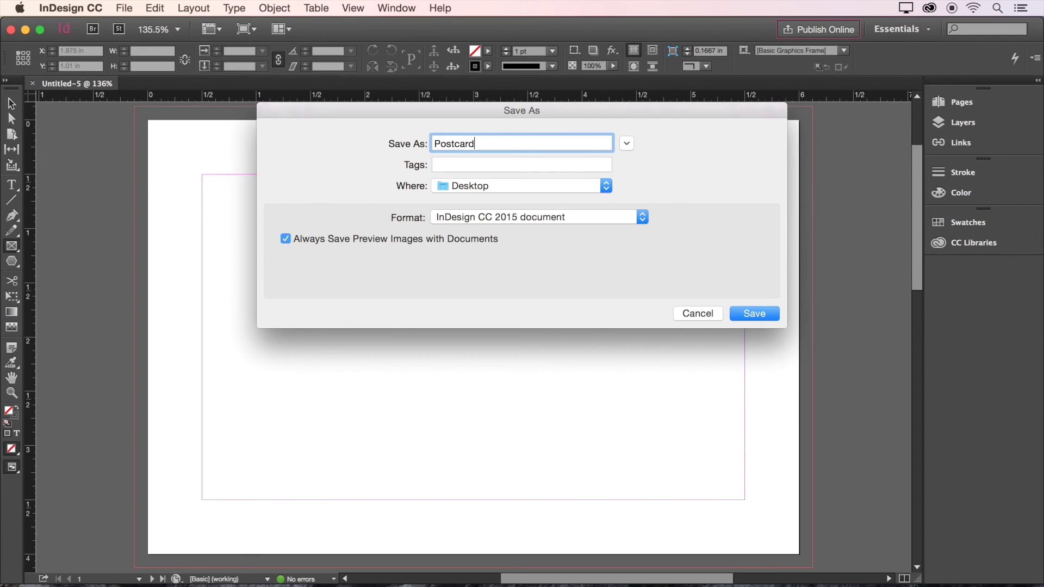